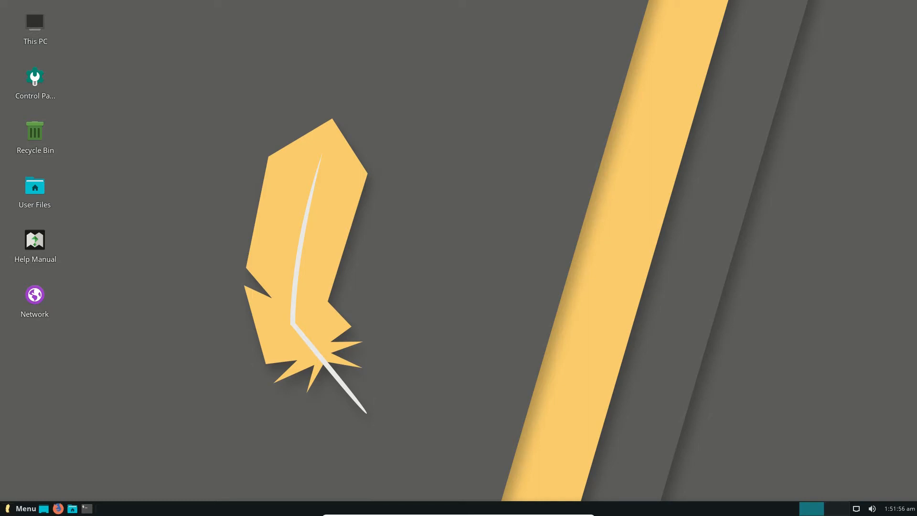
# - Peek at the applications menu, then run uname -a in a new terminal to show the 4.15 kernel details
pyautogui.click(22, 508)
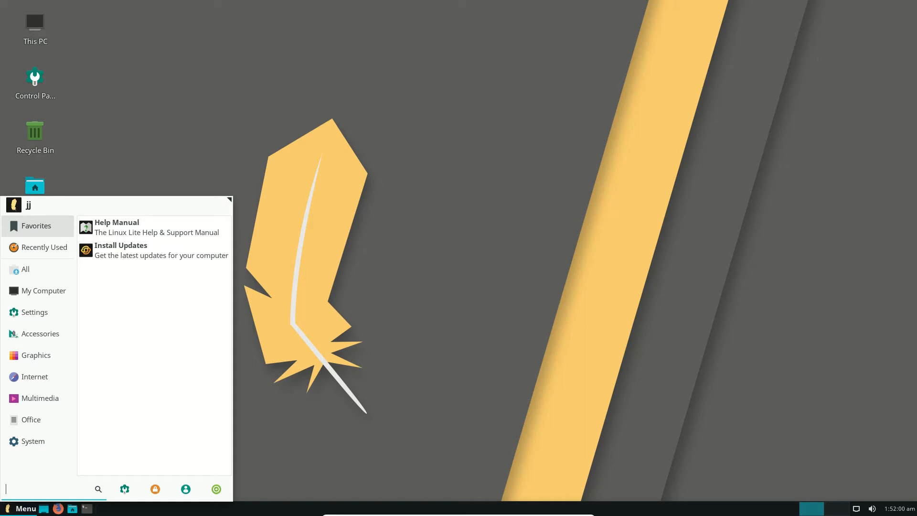
pyautogui.press('Escape')
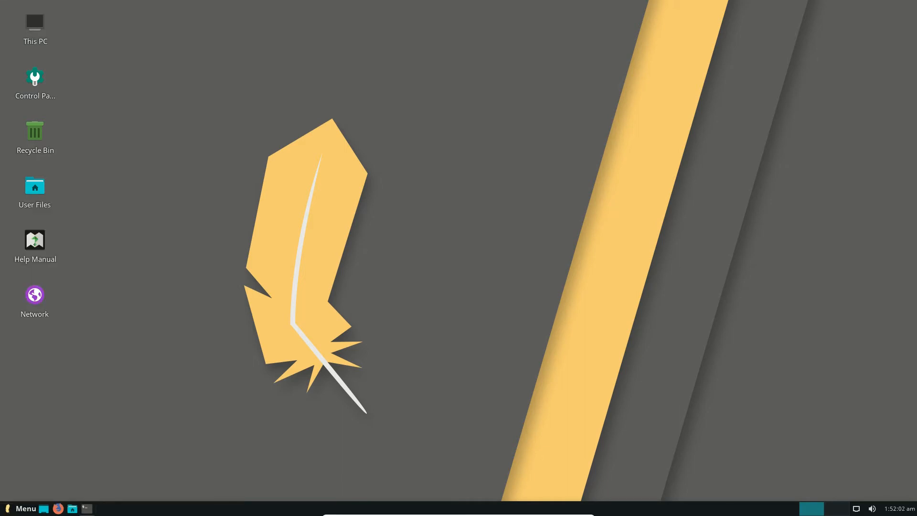
pyautogui.hotkey('ctrl', 'alt', 't')
pyautogui.write('uname -a')
pyautogui.press('Return')
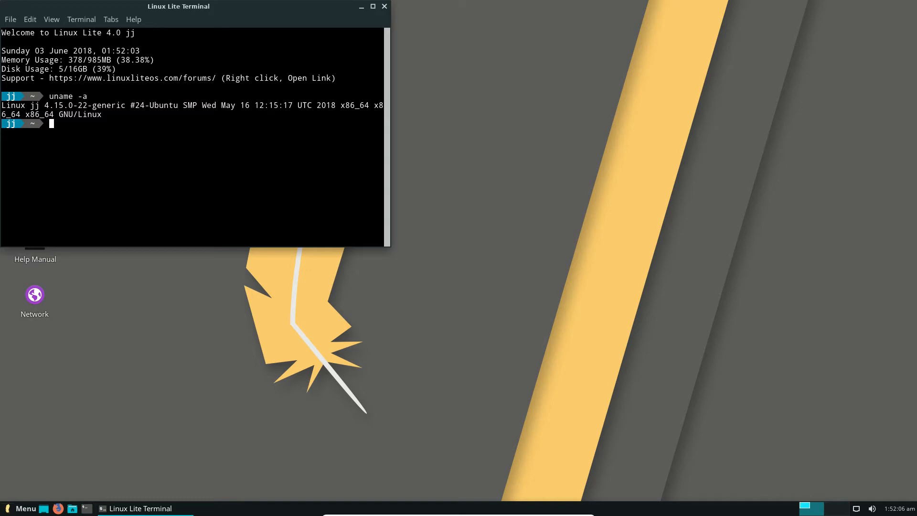
# - Highlight the kernel version in the output and move the terminal window to the screen centre
pyautogui.moveTo(64, 105); pyautogui.dragTo(42, 106)
pyautogui.moveTo(68, 105); pyautogui.dragTo(44, 106)
pyautogui.click(45, 105)
pyautogui.moveTo(193, 7); pyautogui.dragTo(362, 113)
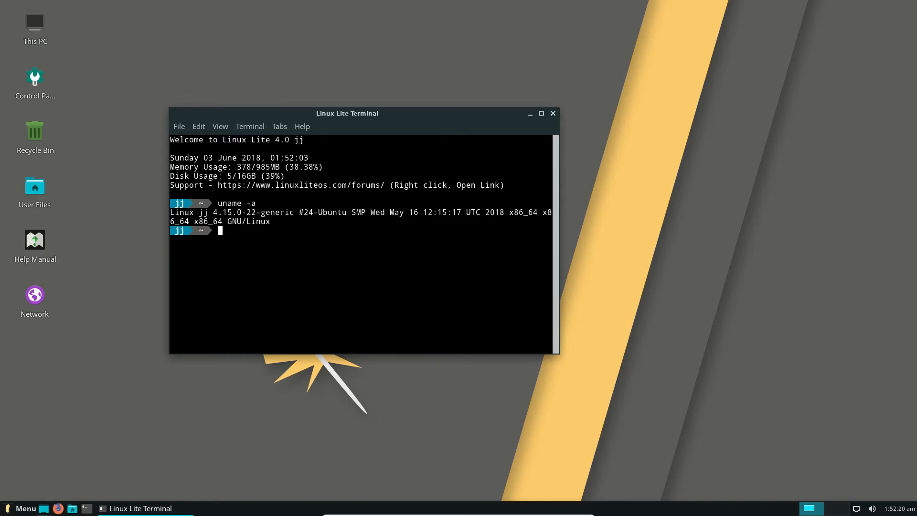
# - Show the home folder in Thunar and check its About dialog, revealing version 1.6.15, then dismiss it
pyautogui.press('super+e')
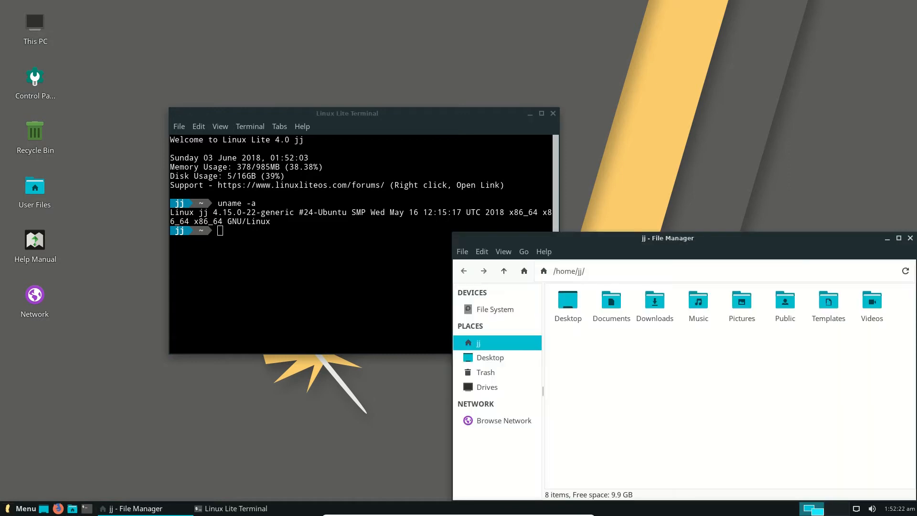
pyautogui.hotkey('alt', 'h')
pyautogui.press('Down')
pyautogui.press('Return')
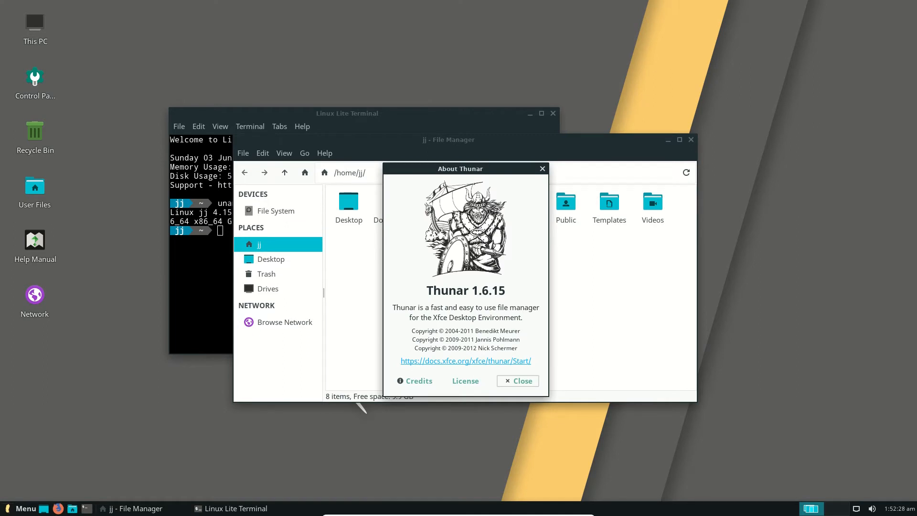
pyautogui.moveTo(466, 168); pyautogui.dragTo(644, 230)
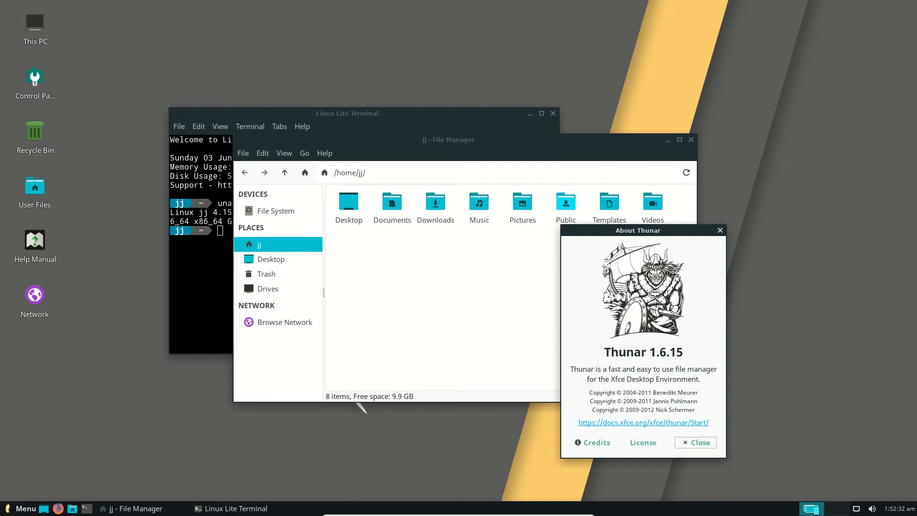
pyautogui.press('Escape')
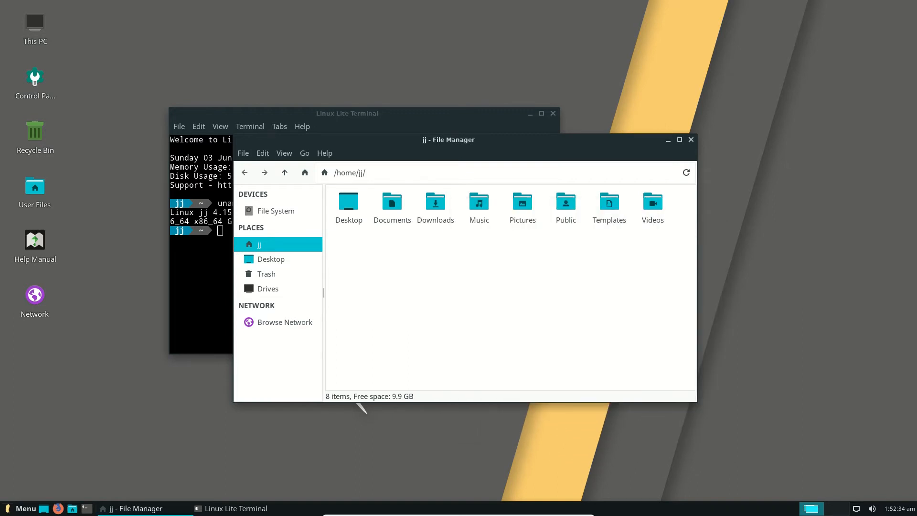
# - Run lsb_release and lsb_release -a to show Linux Lite 4.0 / Ubuntu 18.04 bionic, then clear the output
pyautogui.hotkey('alt', 'Tab')
pyautogui.write('ls')
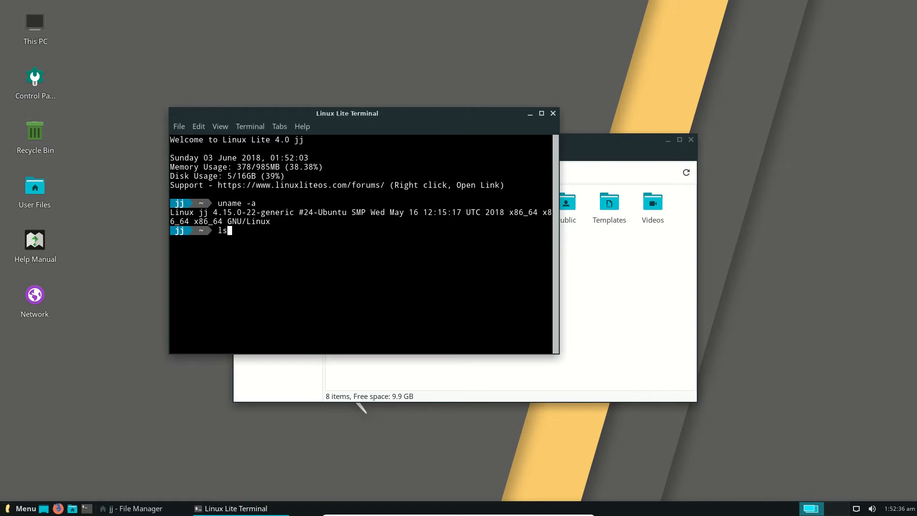
pyautogui.write('b_release')
pyautogui.press('Return')
pyautogui.press('Up')
pyautogui.write('-')
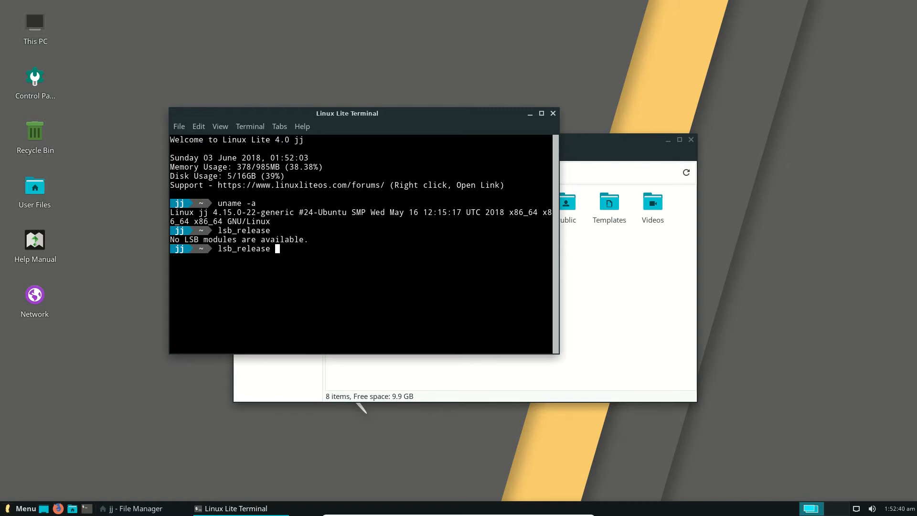
pyautogui.write('a')
pyautogui.press('Return')
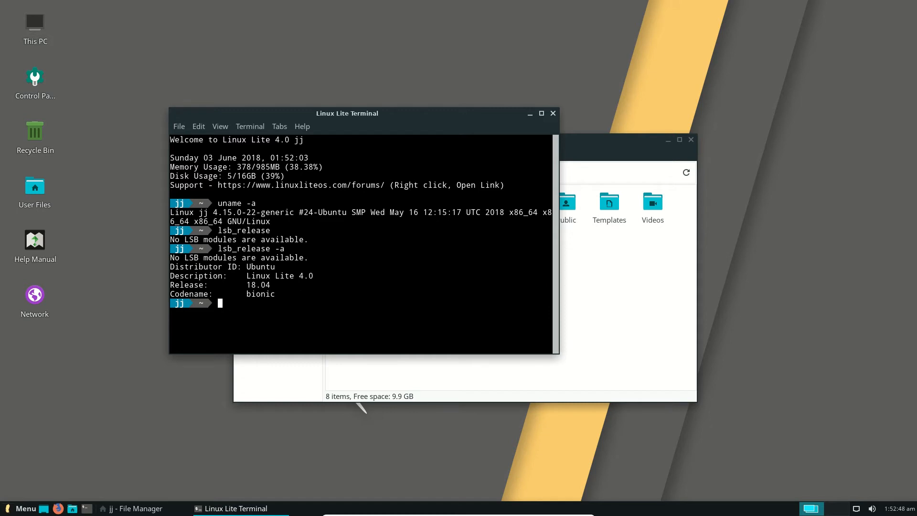
pyautogui.write('clear')
pyautogui.press('Return')
pyautogui.write('htop')
# - Launch htop maximised, highlight the rsyslogd process, and start closing the terminal to raise the running-process warning
pyautogui.press('Return')
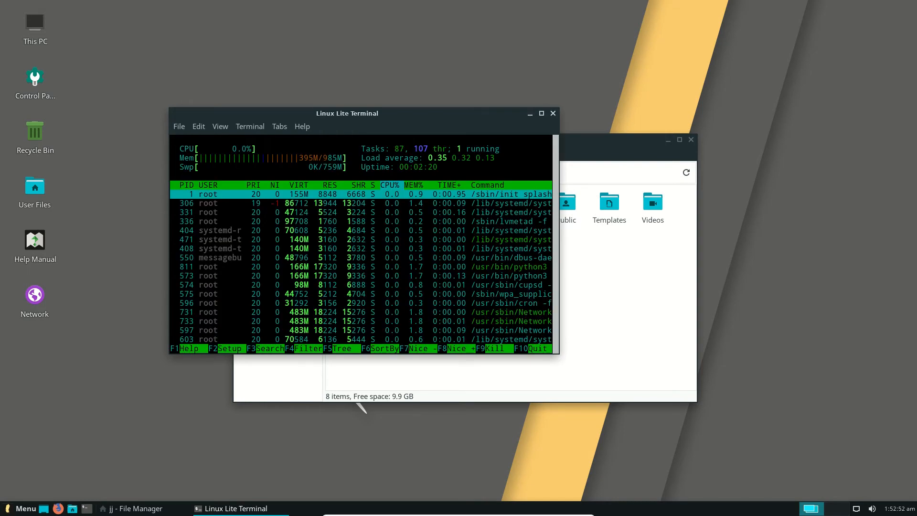
pyautogui.hotkey('alt', 'F10')
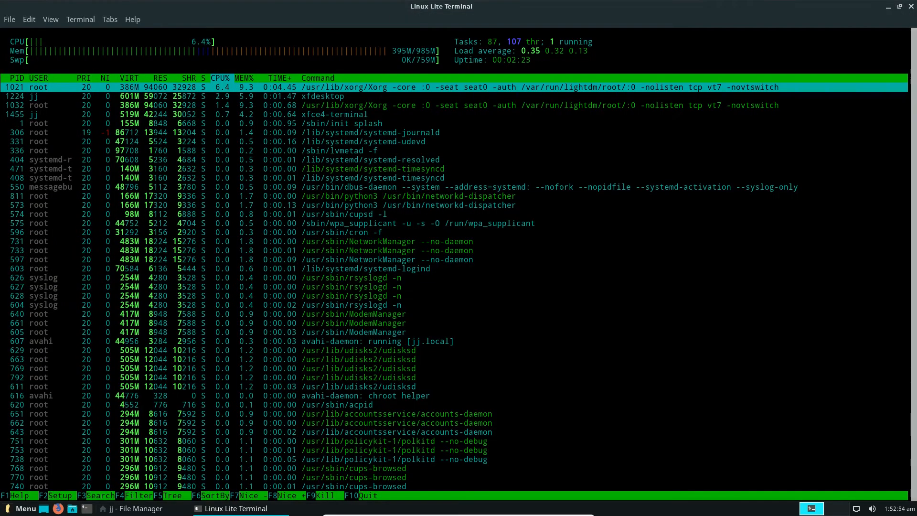
pyautogui.click(214, 295)
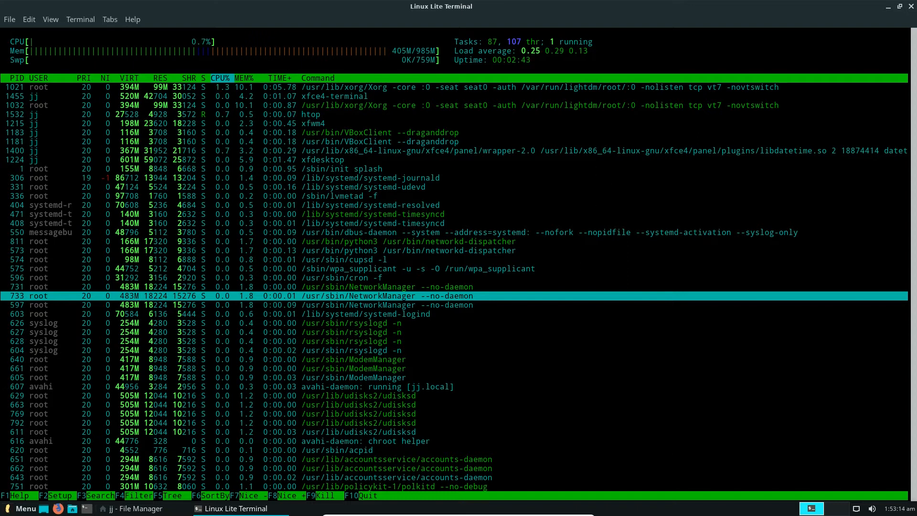
pyautogui.click(912, 6)
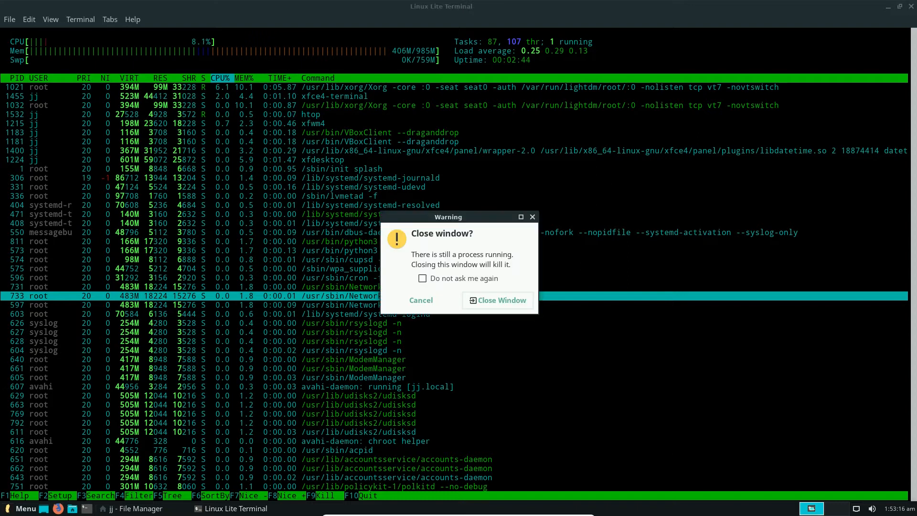
# - Confirm closing the htop terminal, then search the Whisker menu for htop and clear the search
pyautogui.press('Return')
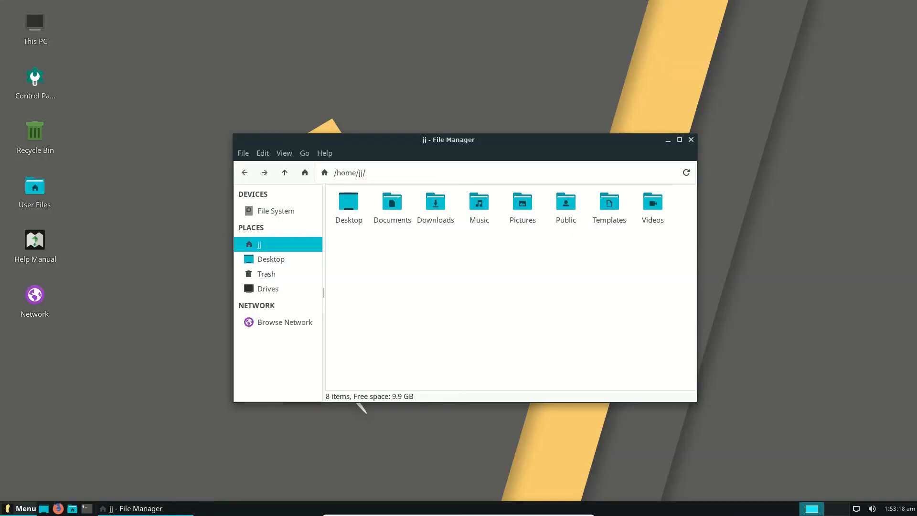
pyautogui.press('super')
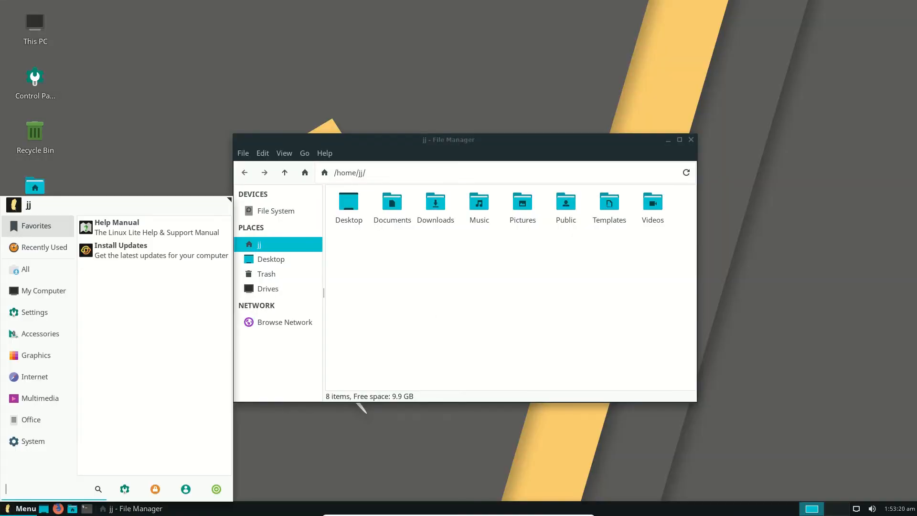
pyautogui.write('htop')
pyautogui.press('BackSpace')
pyautogui.press('BackSpace')
pyautogui.press('BackSpace')
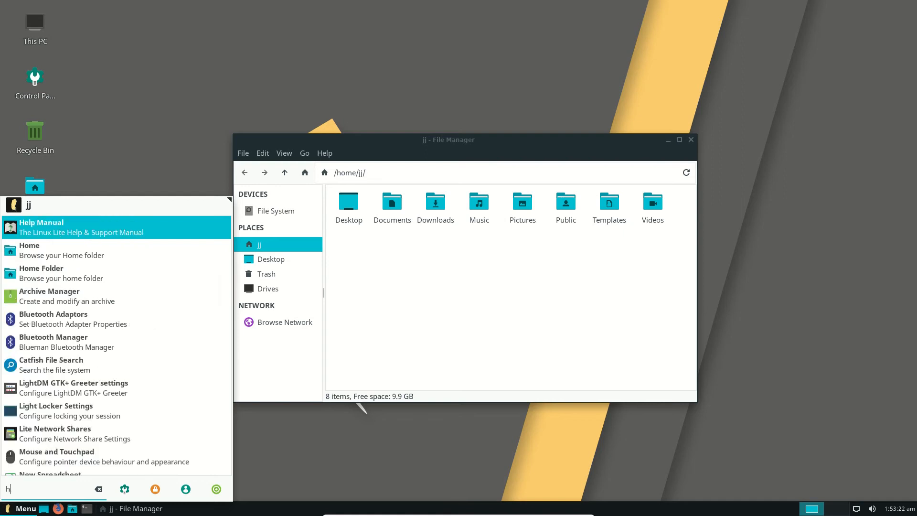
pyautogui.press('BackSpace')
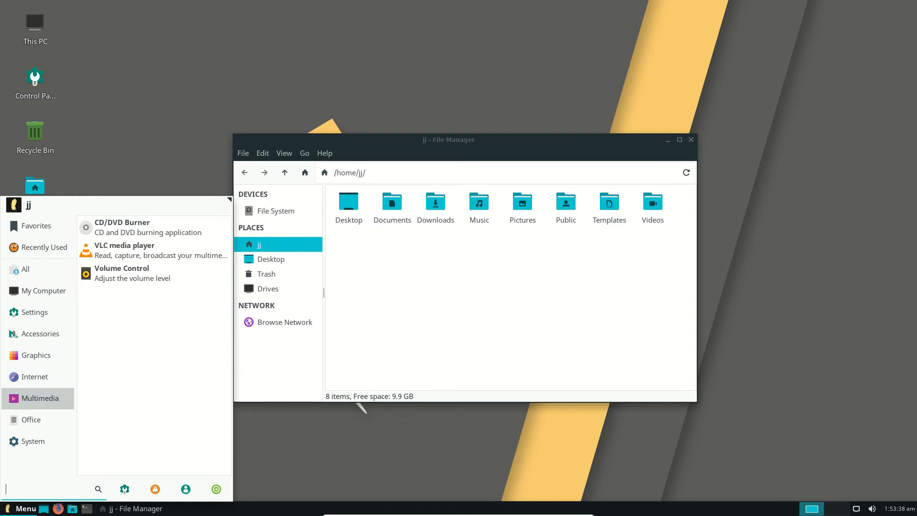
pyautogui.press('Escape')
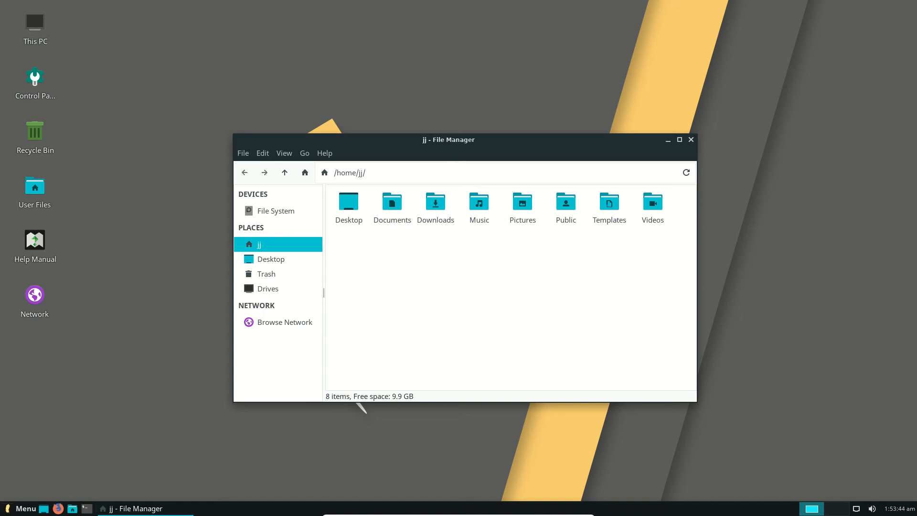
# - Browse the Whisker menu's categories such as Multimedia a couple more times and dismiss it
pyautogui.press('super')
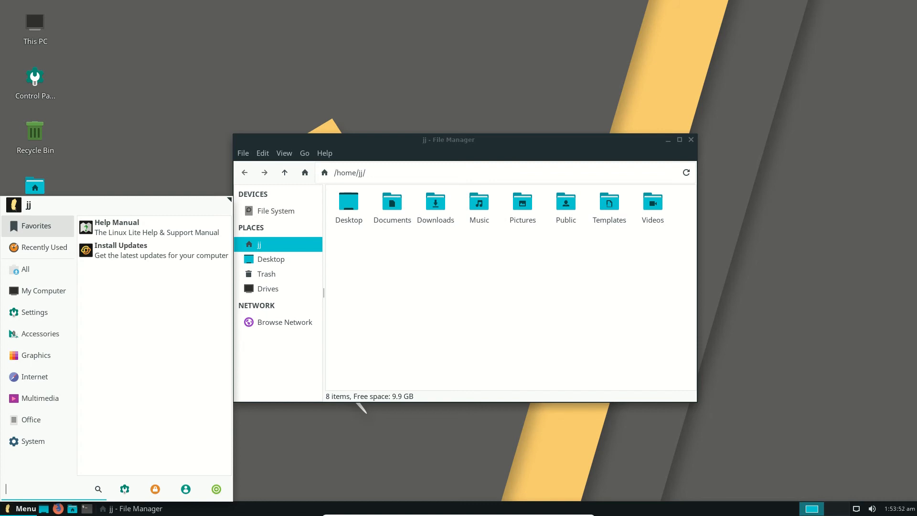
pyautogui.press('Escape')
pyautogui.press('super')
pyautogui.press('Escape')
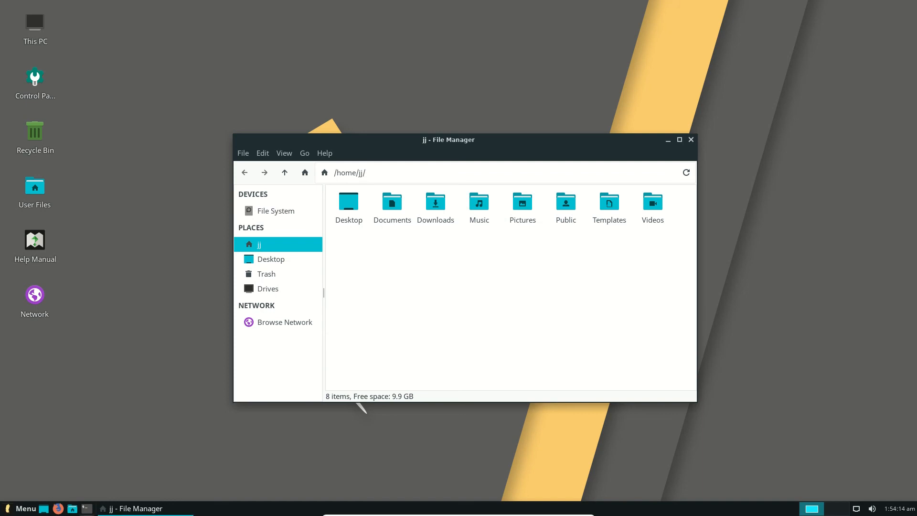
# - Run sudo apt install update in a fresh terminal, fixing a mistyped letter first
pyautogui.hotkey('ctrl', 'alt', 't')
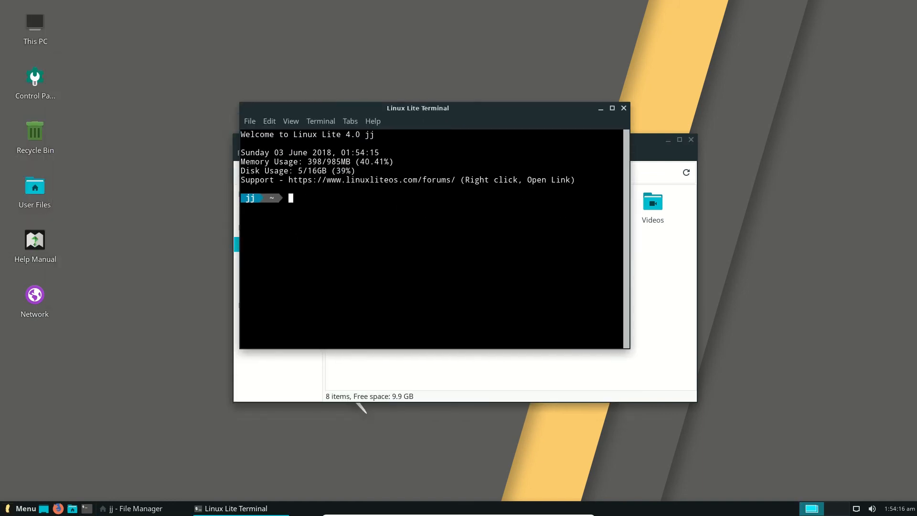
pyautogui.write('sud')
pyautogui.write('o apt install ui')
pyautogui.press('BackSpace')
pyautogui.write('pdate')
pyautogui.press('Return')
pyautogui.press('Return')
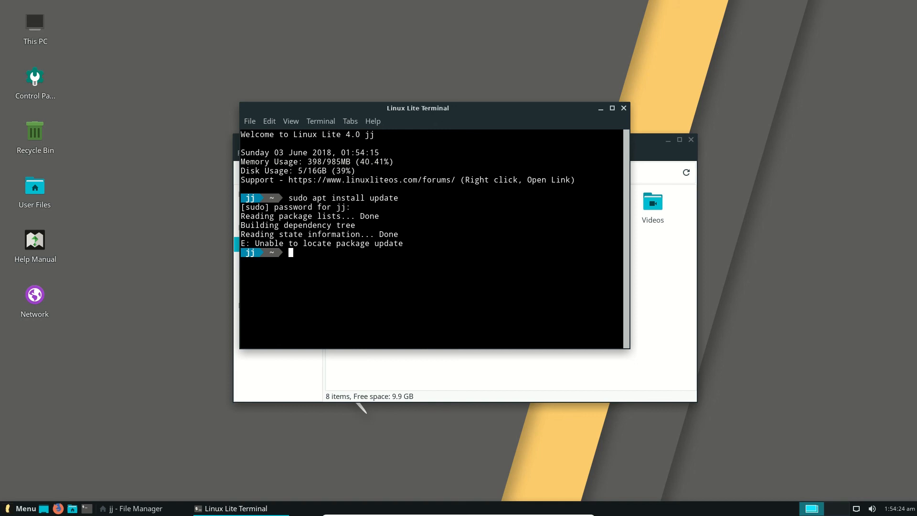
# - Recall the command as sudo apt install htop, which reports htop 2.1.0-3 is already the newest version
pyautogui.press('Up')
pyautogui.press('BackSpace')
pyautogui.press('BackSpace')
pyautogui.press('BackSpace')
pyautogui.press('BackSpace')
pyautogui.press('BackSpace')
pyautogui.press('BackSpace')
pyautogui.write('htop')
pyautogui.press('Return')
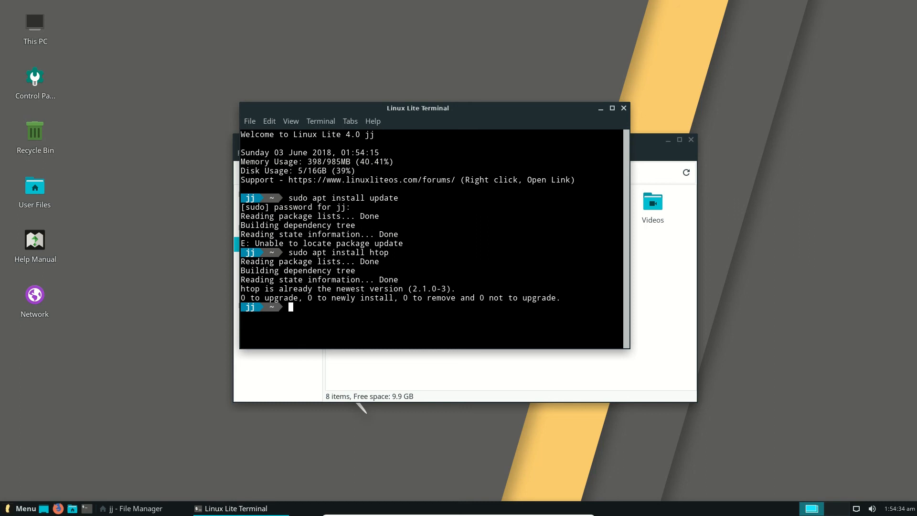
pyautogui.moveTo(317, 198); pyautogui.dragTo(327, 198)
# - Close the terminal and the Thunar home-folder window, leaving the bare desktop
pyautogui.click(624, 108)
pyautogui.click(692, 140)
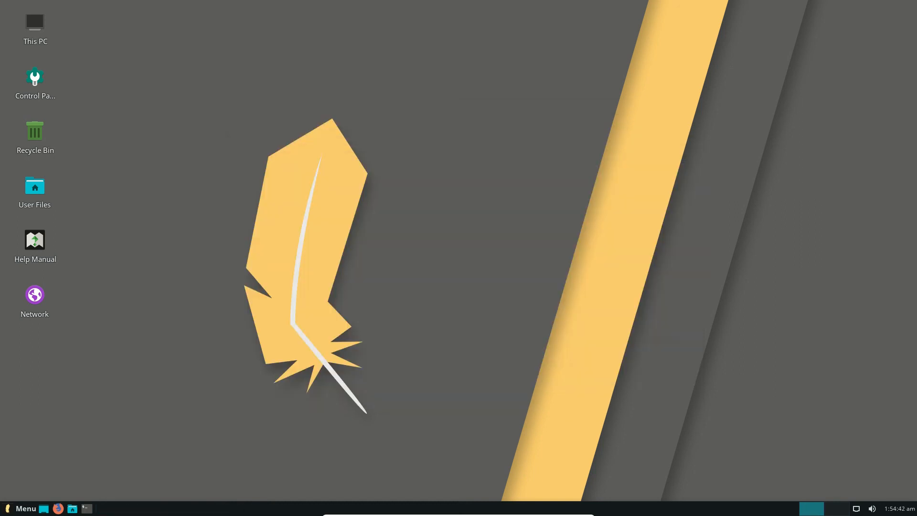